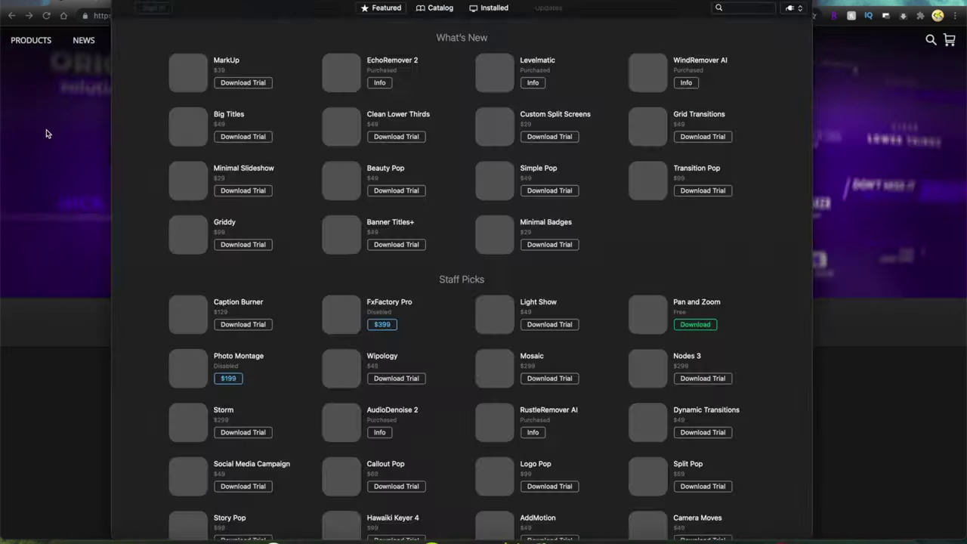
Search the FxFactory plugin catalog for 'elastic aspect'.
click(739, 9)
text(elastic)
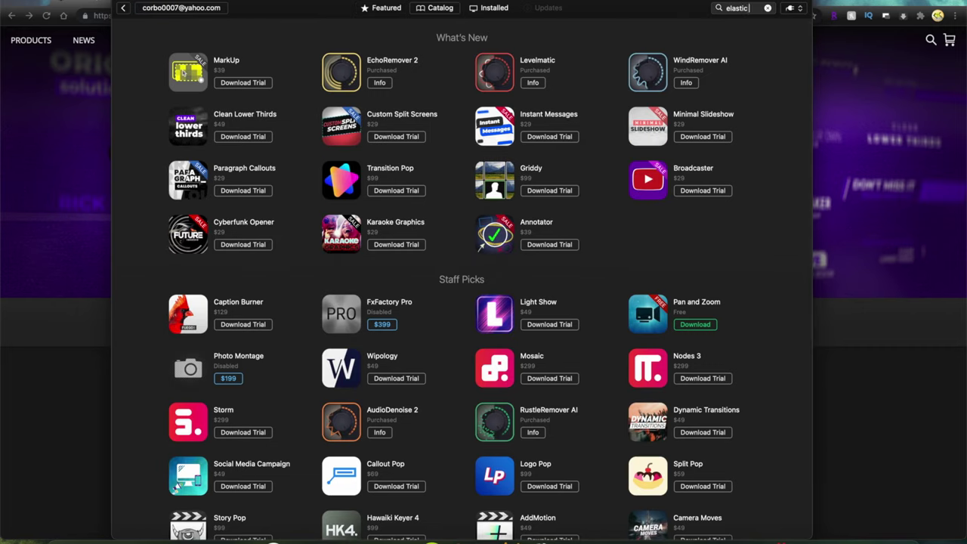
text( aspect)
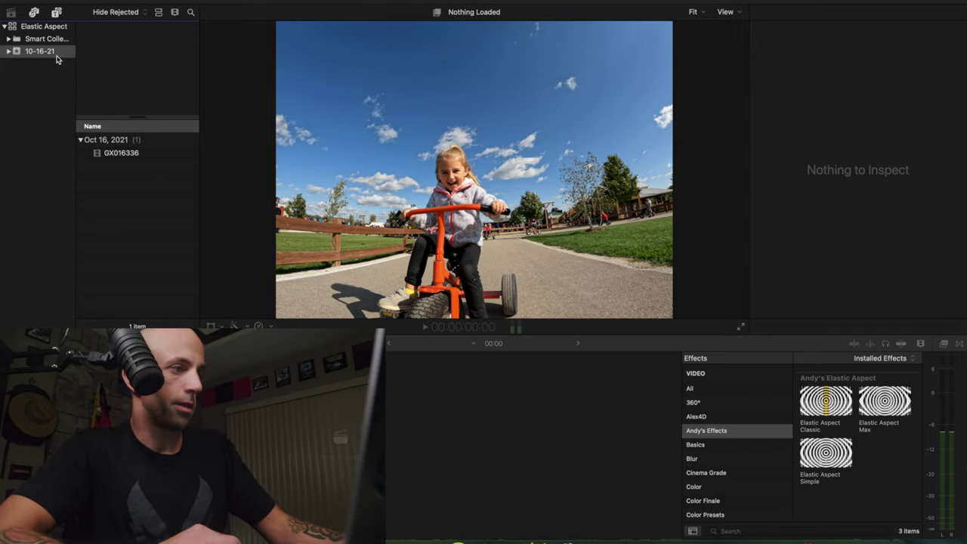
Preview clip GX016336 by playing and stopping it a few times, then reselect it.
click(121, 155)
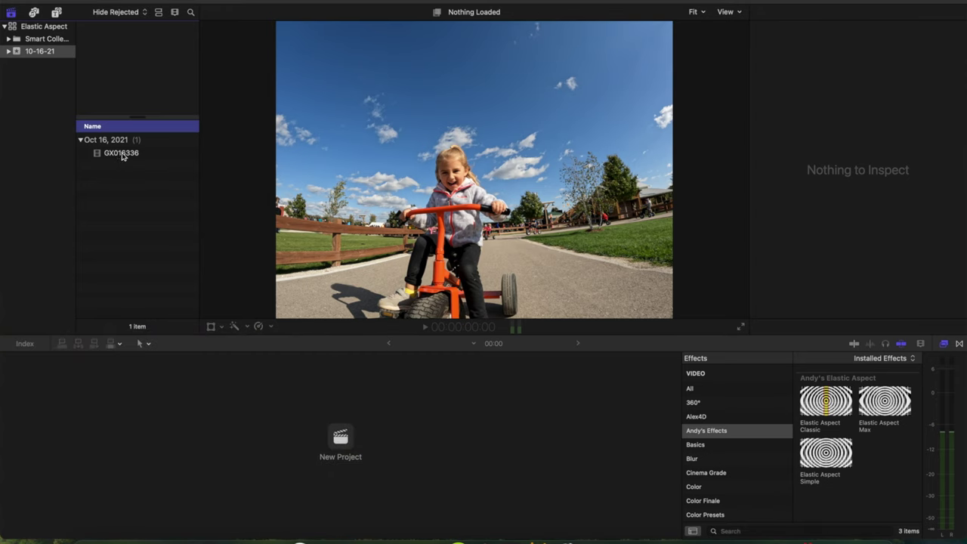
click(103, 79)
key(space)
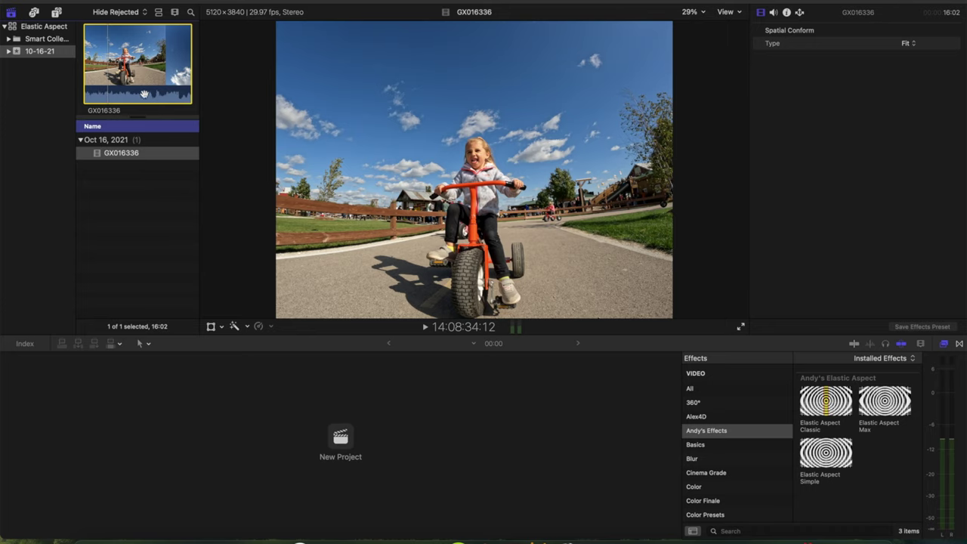
key(space)
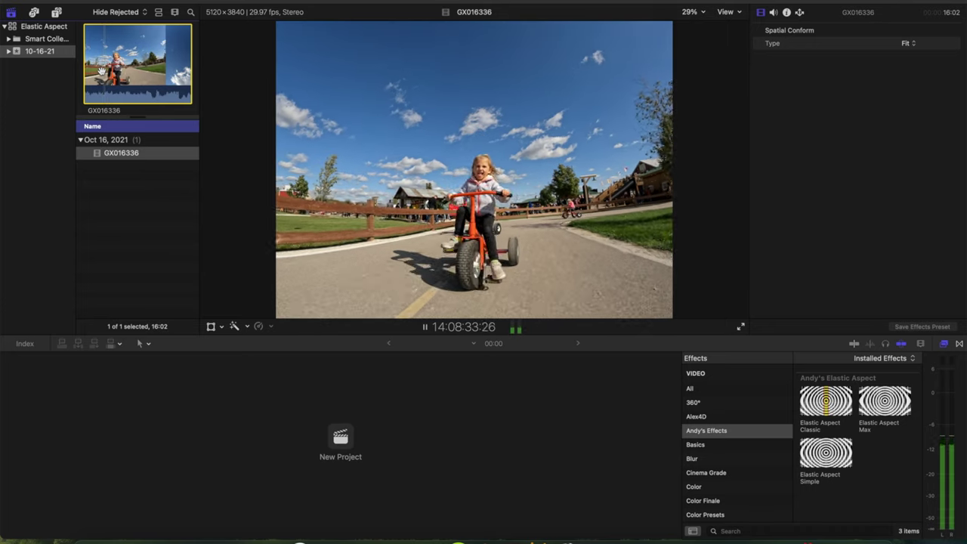
key(space)
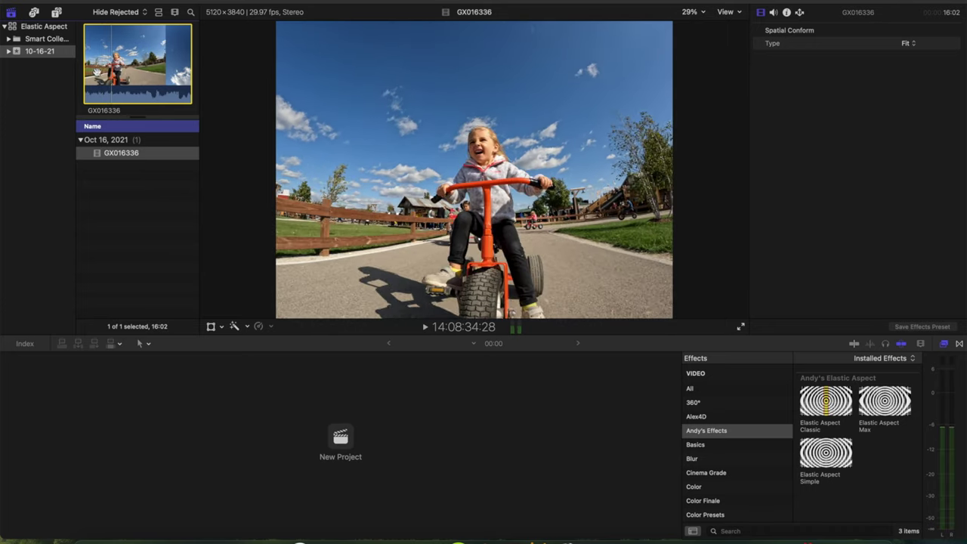
key(space)
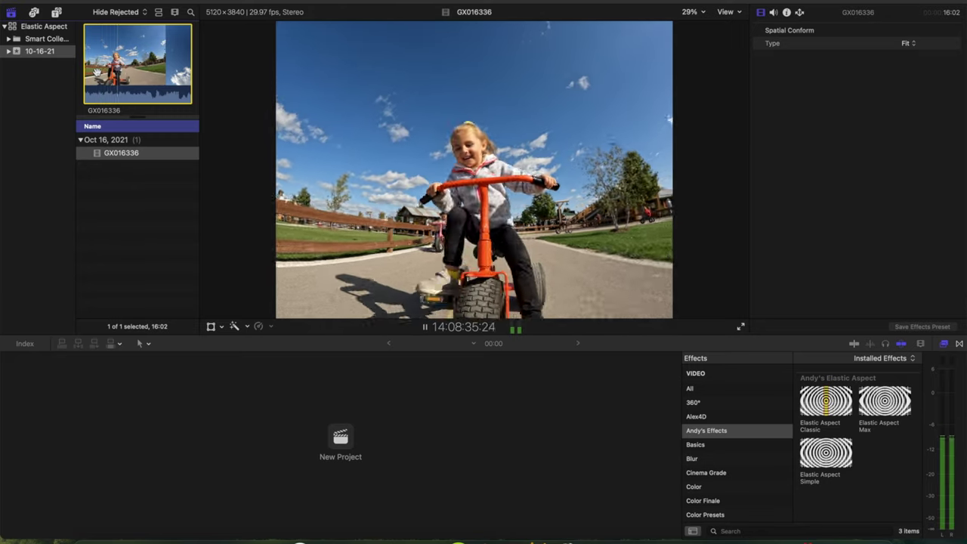
key(space)
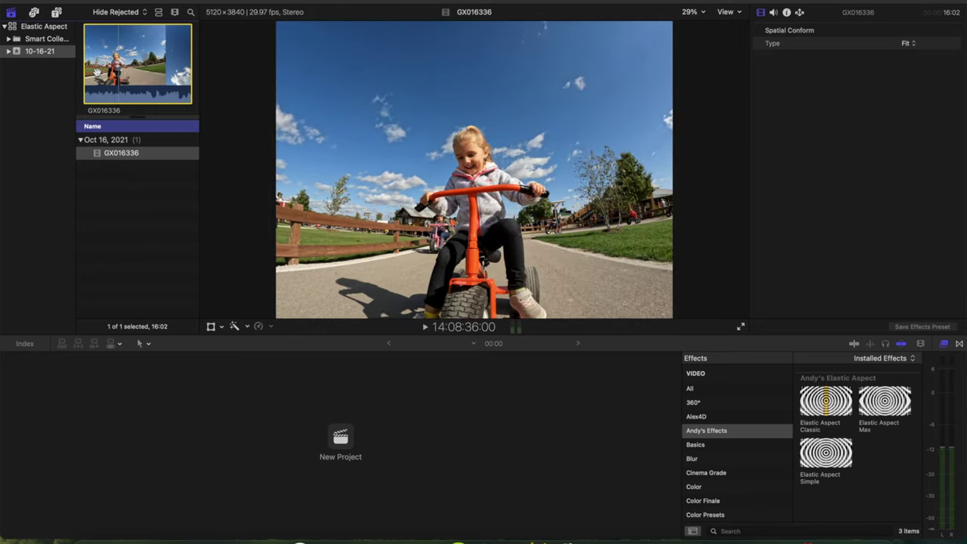
click(139, 165)
click(140, 153)
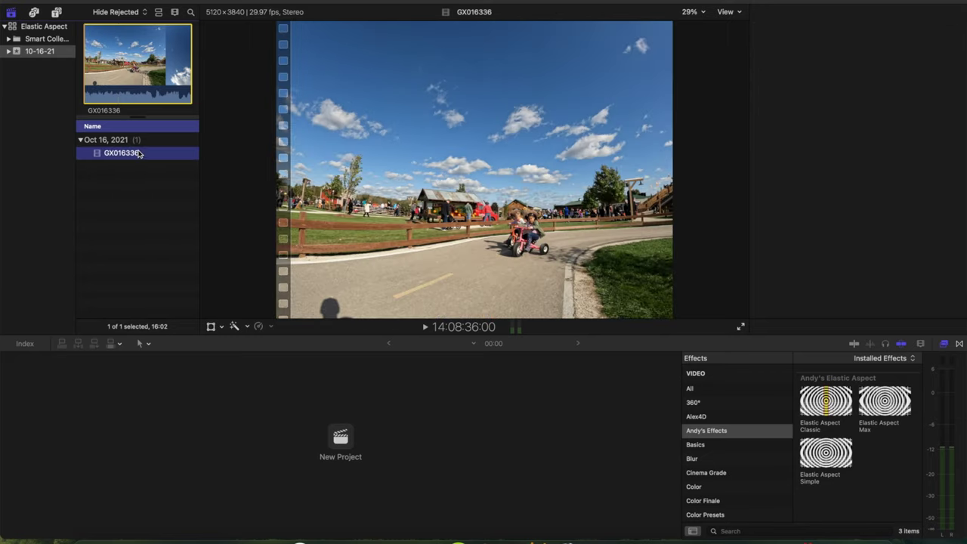
Create project 'Elastic Aspect' at 1080p HD, 1920x1080, 30p in the 10-16-21 event.
click(347, 440)
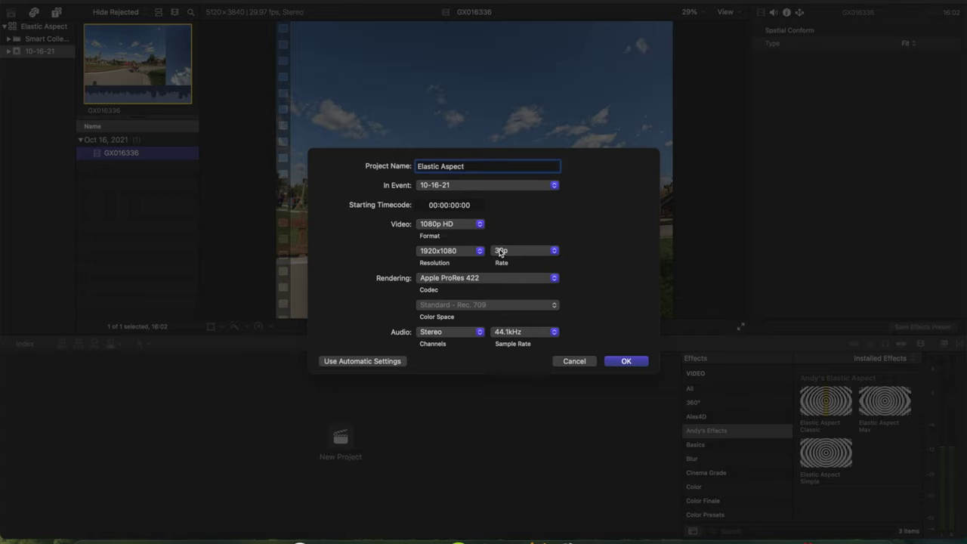
click(626, 362)
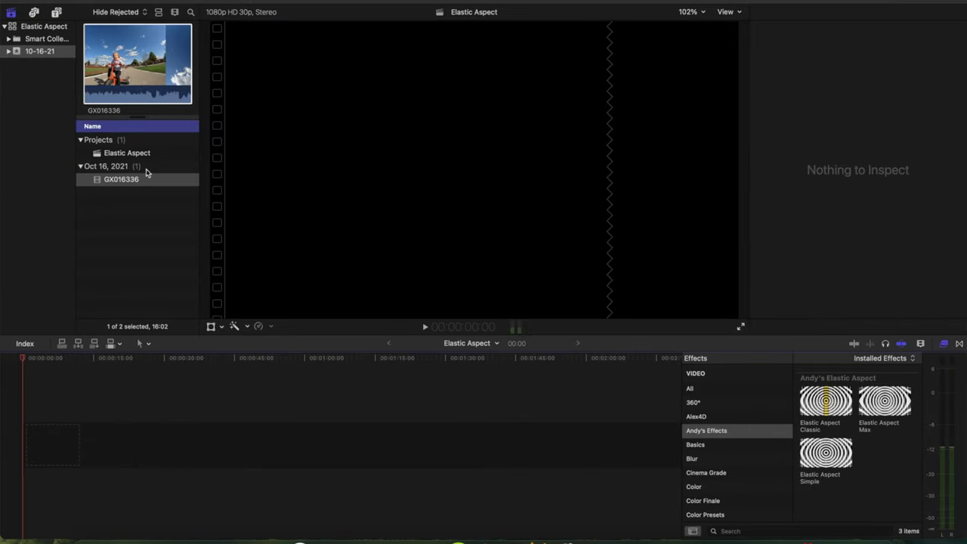
Place GX016336 at the timeline start, scrub through it, and test the Scale (All) slider.
drag(128, 180, 117, 191)
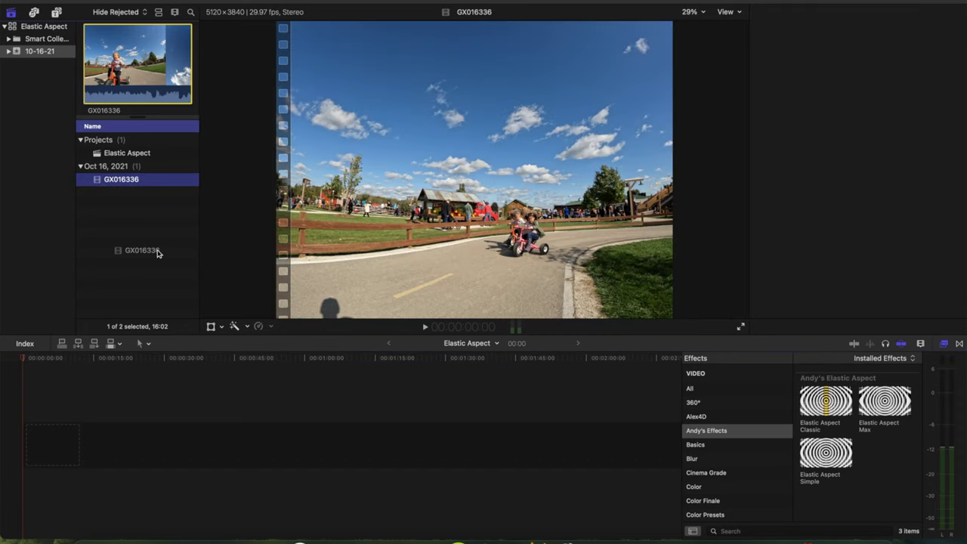
drag(157, 252, 72, 445)
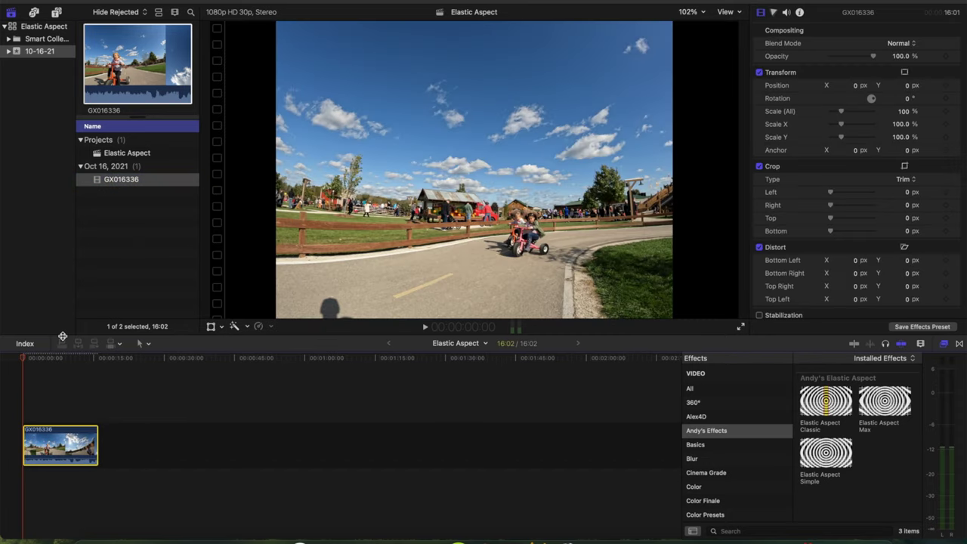
mouse_move(35, 358)
mouse_down()
mouse_move(65, 356)
mouse_move(43, 355)
mouse_move(53, 353)
mouse_up()
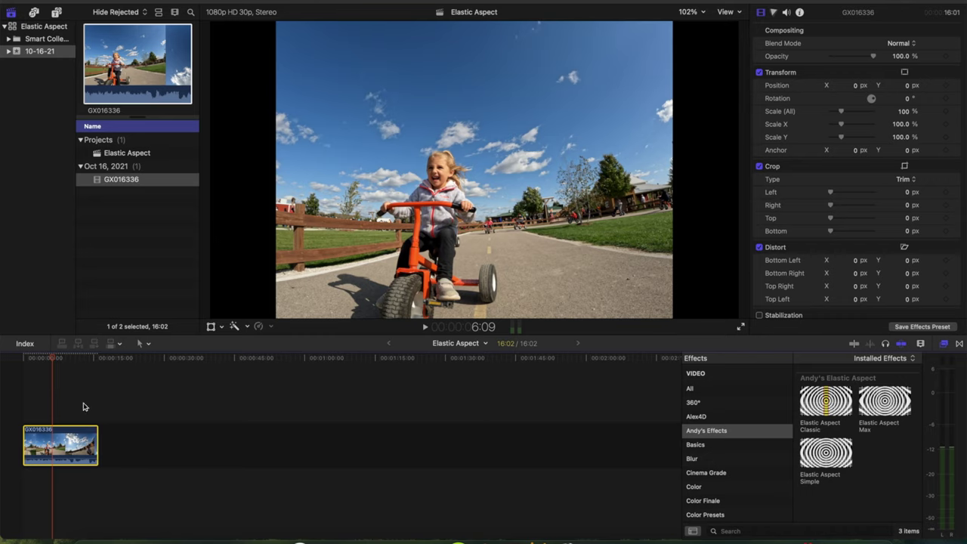
scroll(799, 183, down, 5)
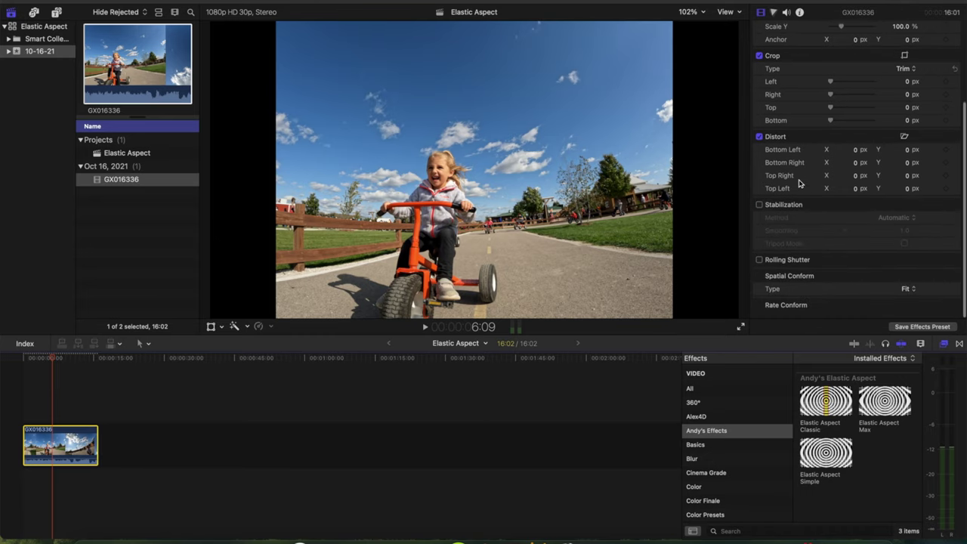
scroll(799, 182, up, 5)
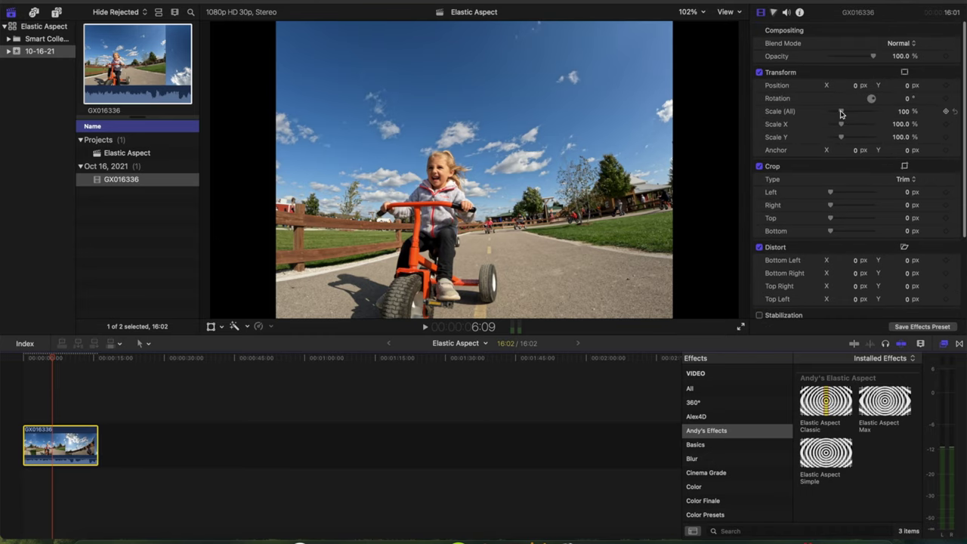
drag(840, 113, 844, 115)
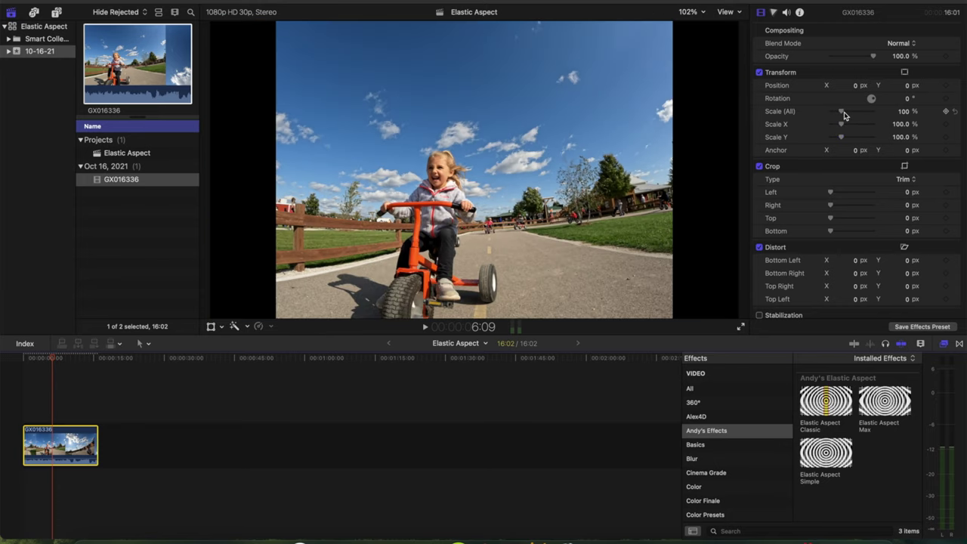
scroll(814, 127, down, 4)
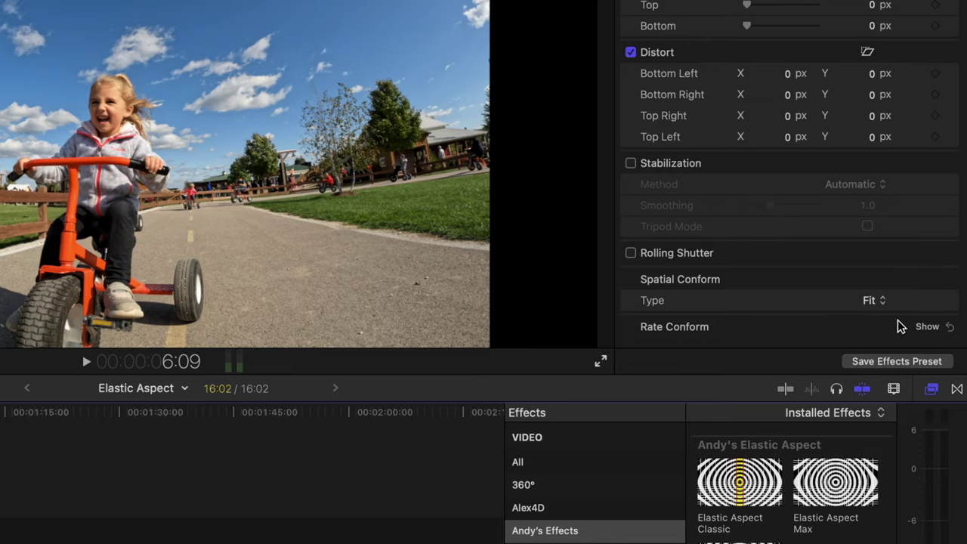
Change Spatial Conform Type from Fit to Fill and scrub to check the filled frame.
click(877, 302)
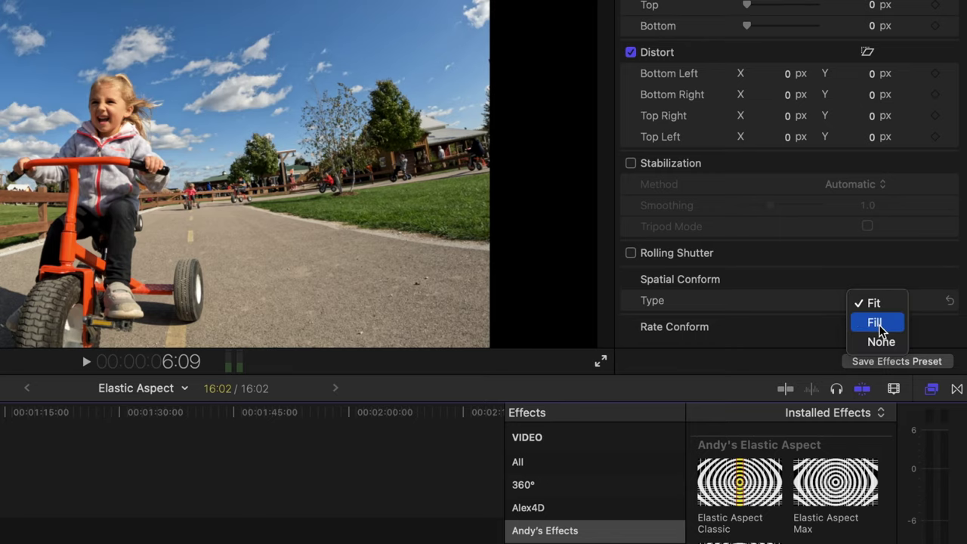
click(876, 324)
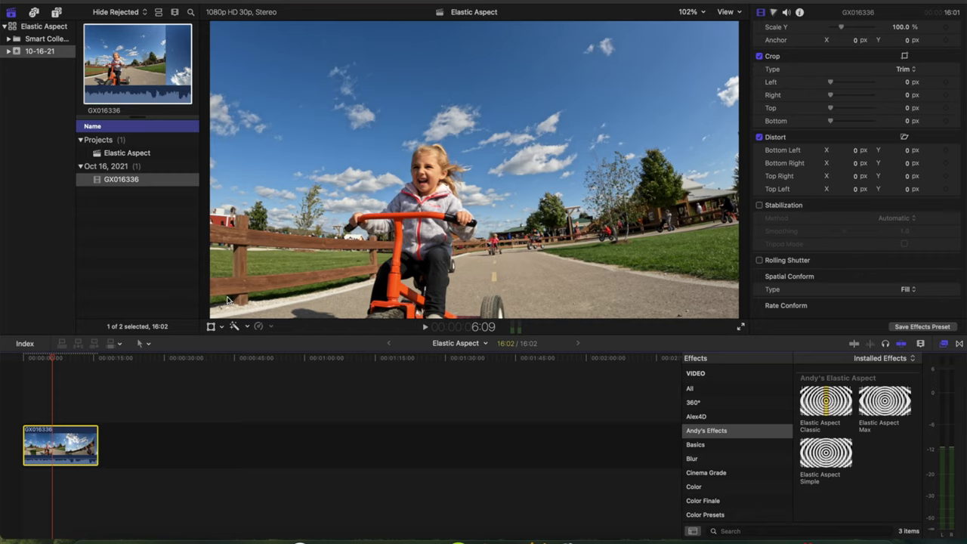
drag(64, 361, 42, 356)
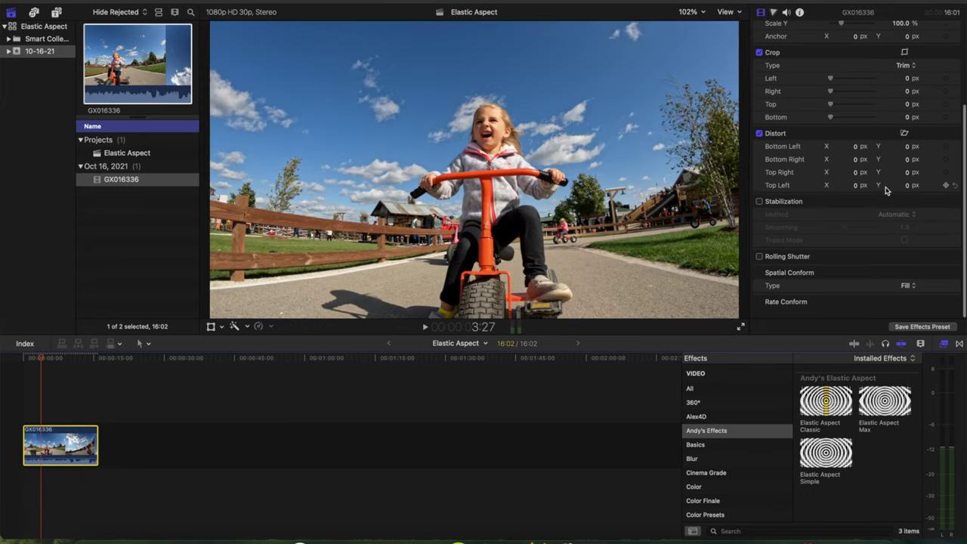
Shift the clip's picture down to reframe the subject, with Spatial Conform still at Fill.
scroll(885, 189, up, 5)
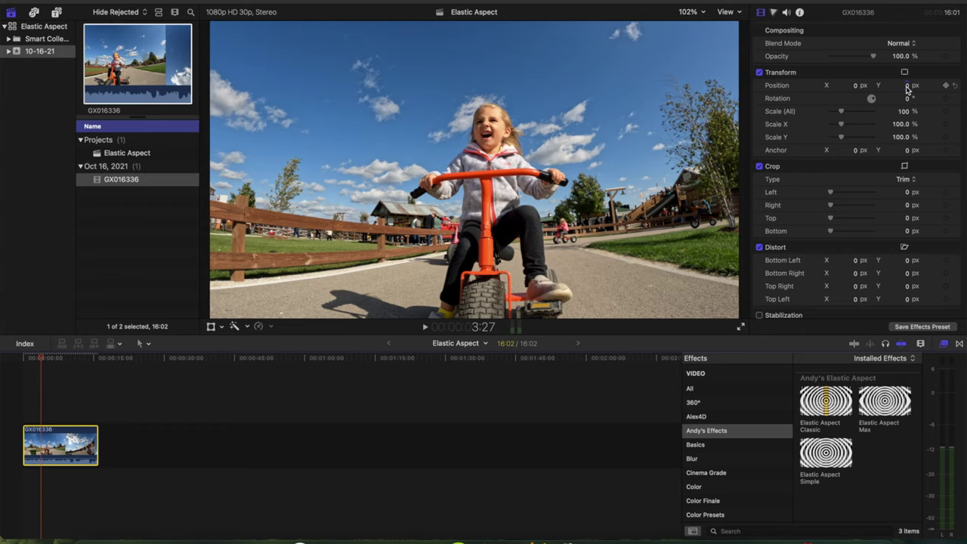
mouse_move(907, 89)
mouse_down()
mouse_move(907, 149)
mouse_move(907, 75)
mouse_move(897, 89)
mouse_up()
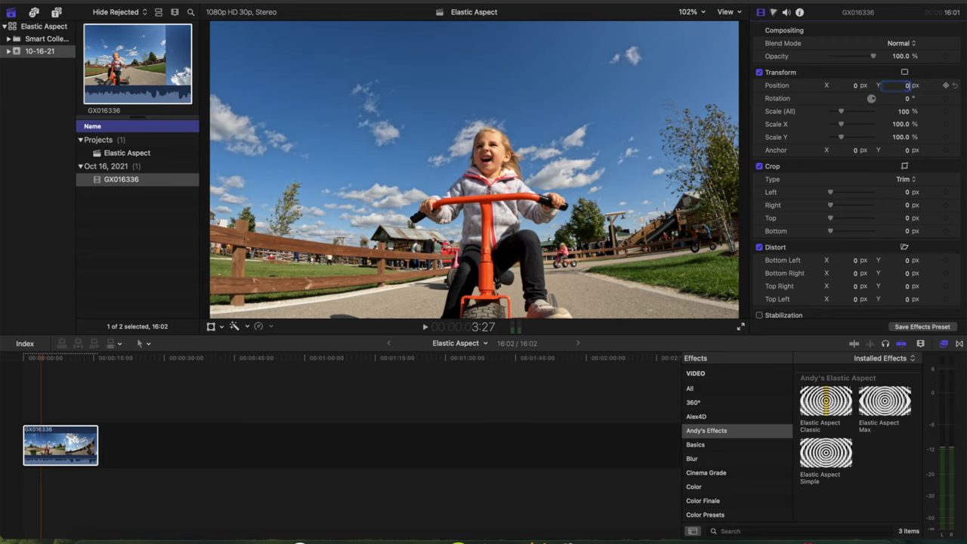
scroll(814, 270, down, 4)
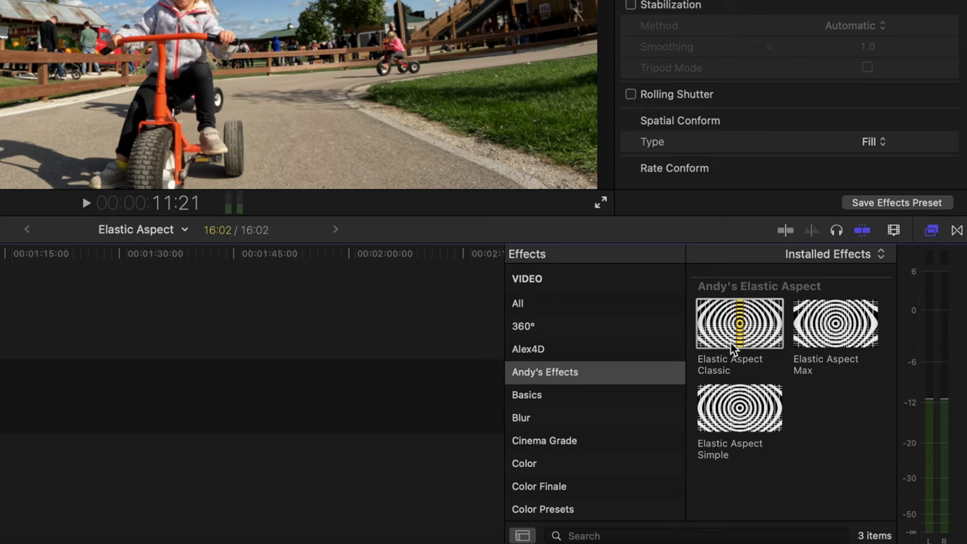
Browse the Basics effects category, then return to Andy's Effects.
click(619, 355)
click(606, 393)
click(607, 374)
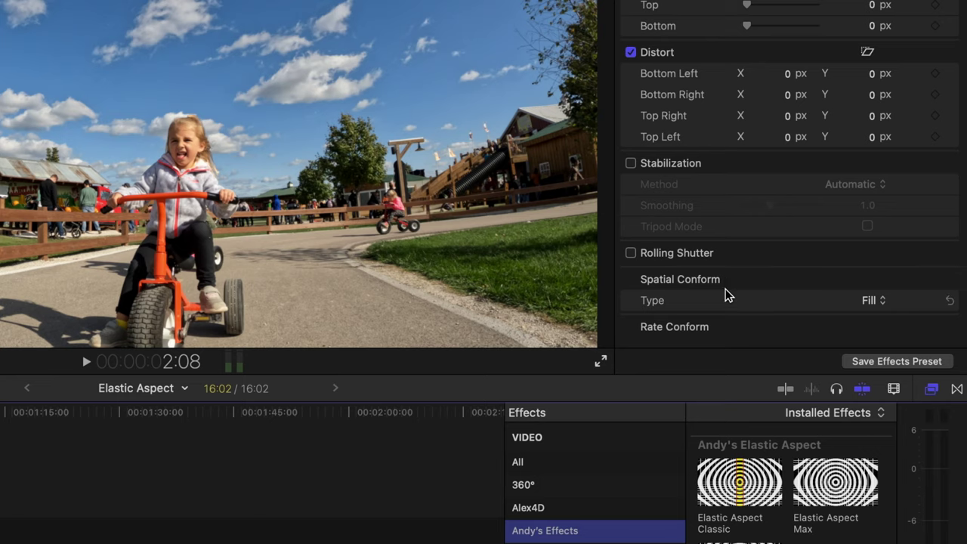
Set the clip's Scale Y to 75% in the Transform section.
scroll(813, 207, up, 5)
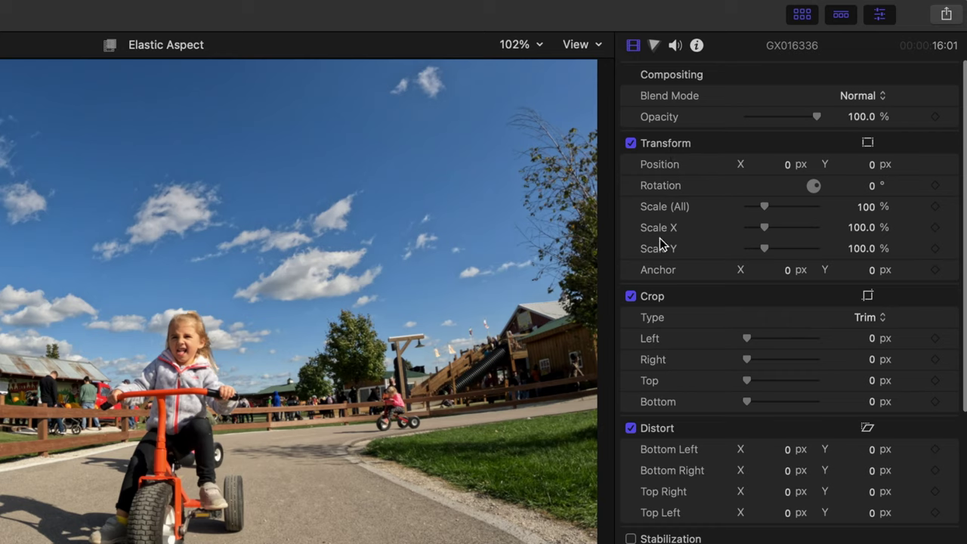
click(864, 250)
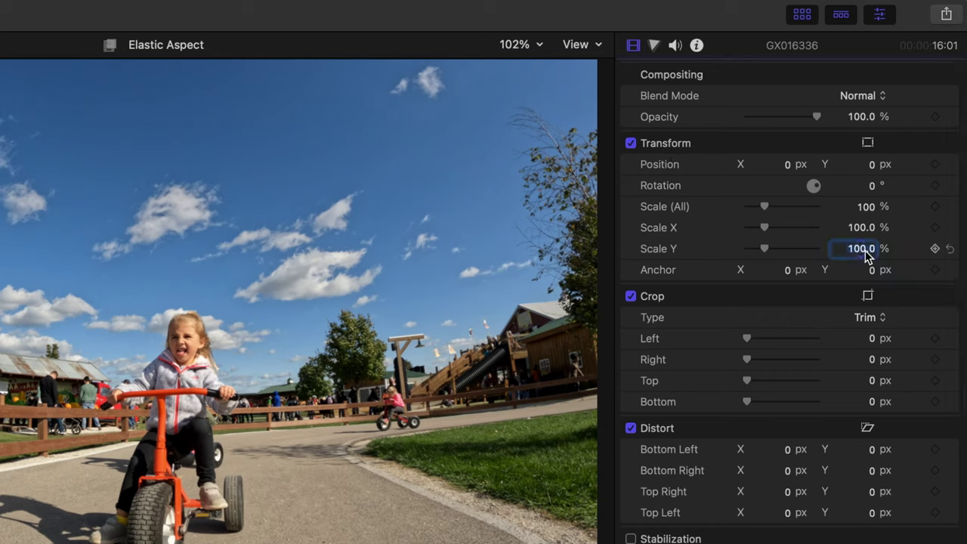
text(75)
key(Return)
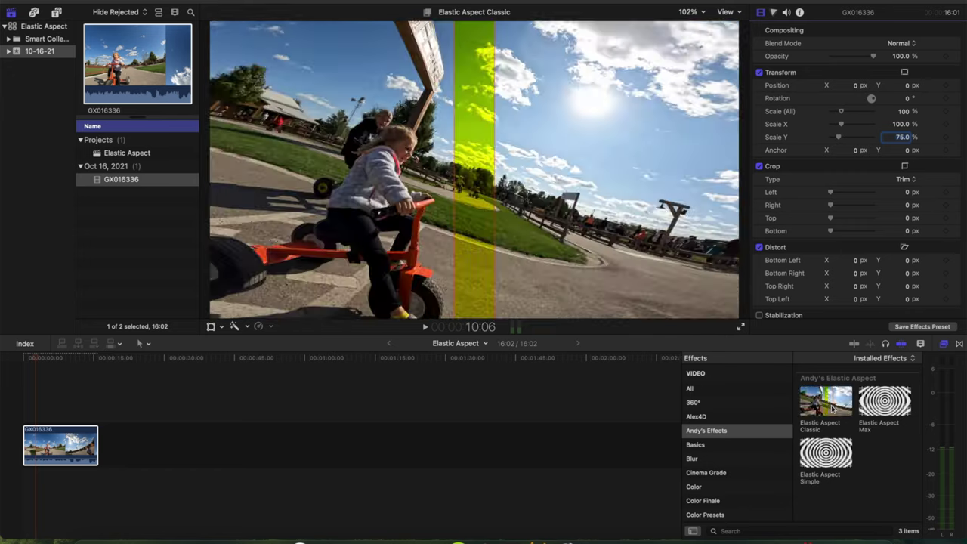
Apply Elastic Aspect Classic to GX016336 and position its protected band over the girl.
drag(825, 401, 64, 451)
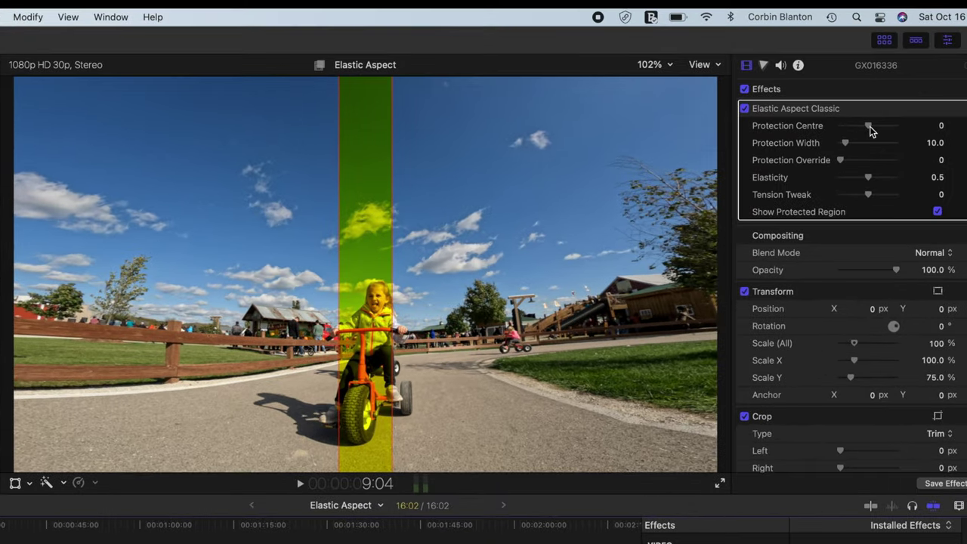
drag(851, 57, 851, 59)
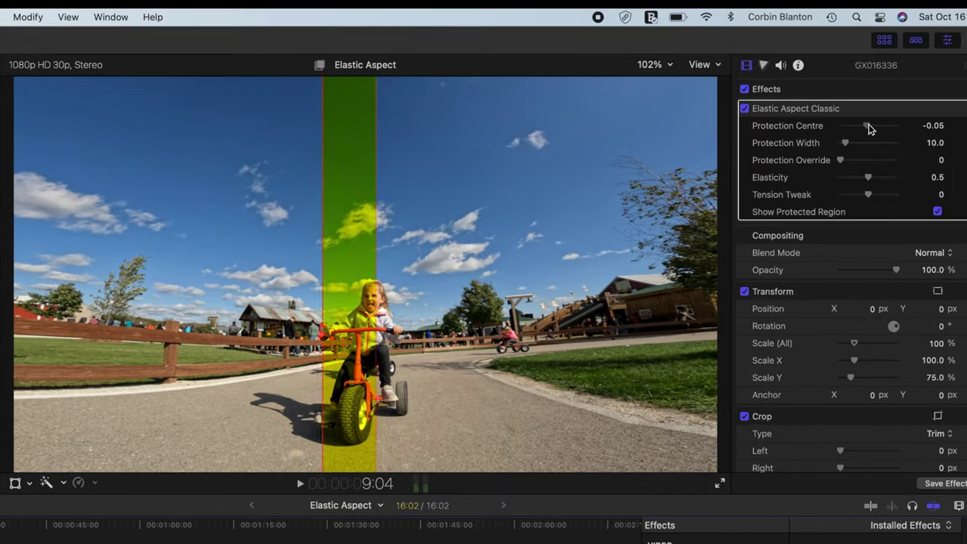
drag(868, 128, 872, 127)
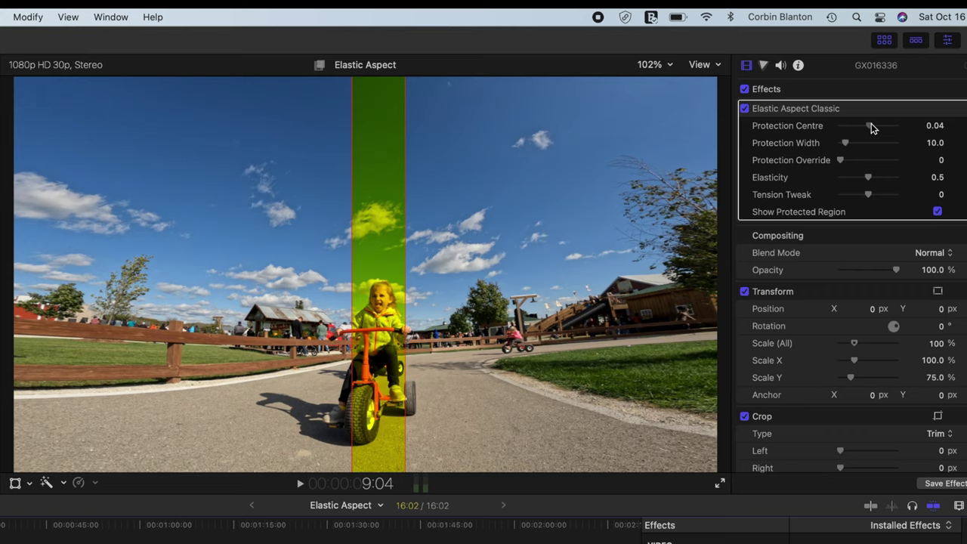
click(937, 212)
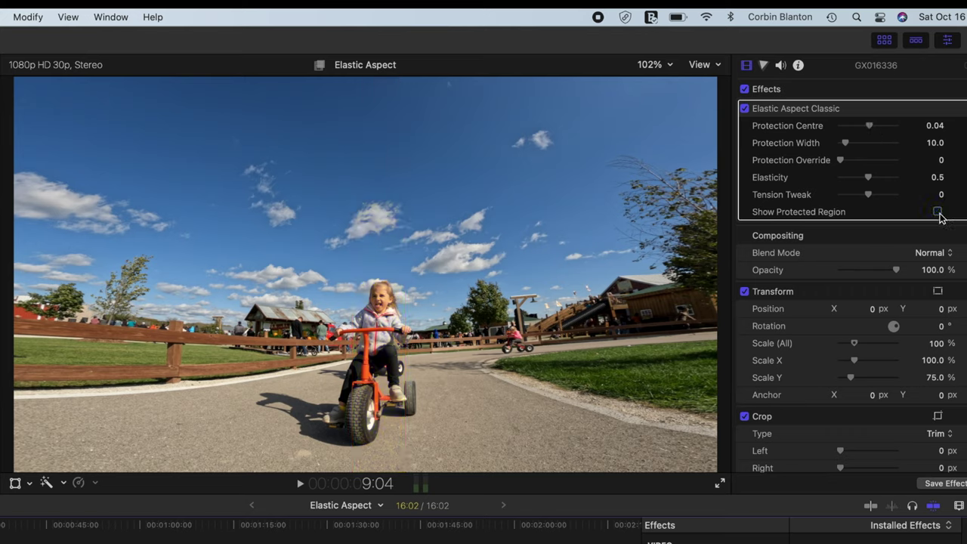
click(937, 212)
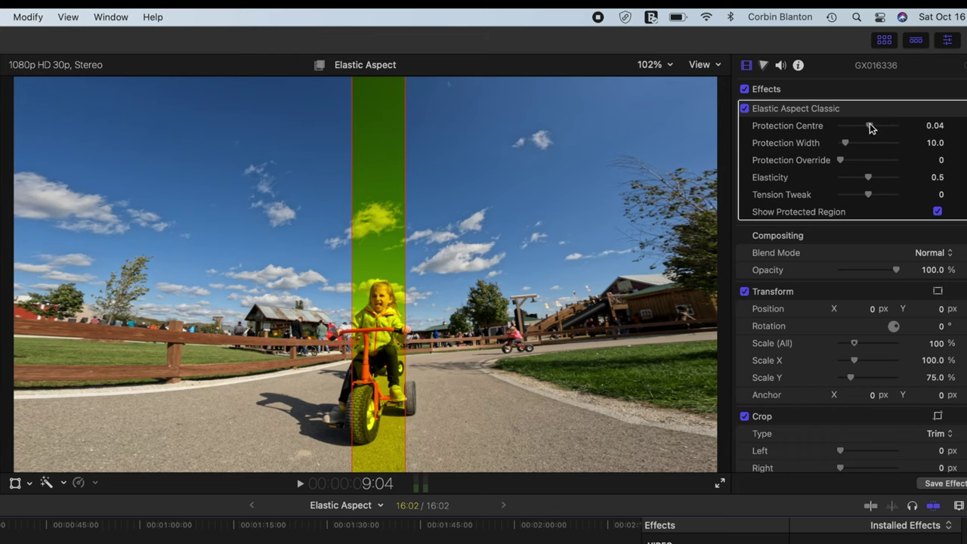
drag(870, 127, 867, 125)
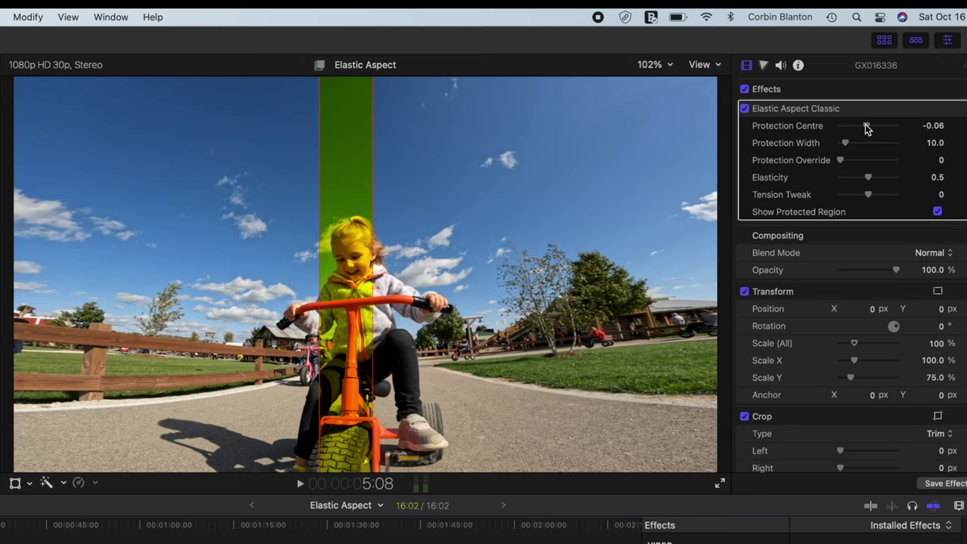
Set Protection Centre -0.01, Width 20 and Elasticity 0, testing Override and Tension Tweak.
drag(866, 128, 853, 146)
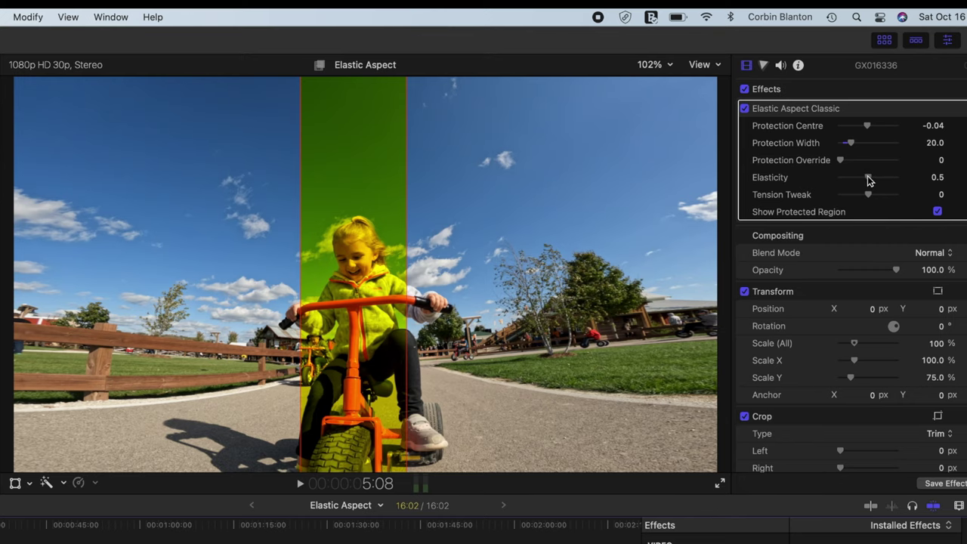
drag(868, 179, 833, 188)
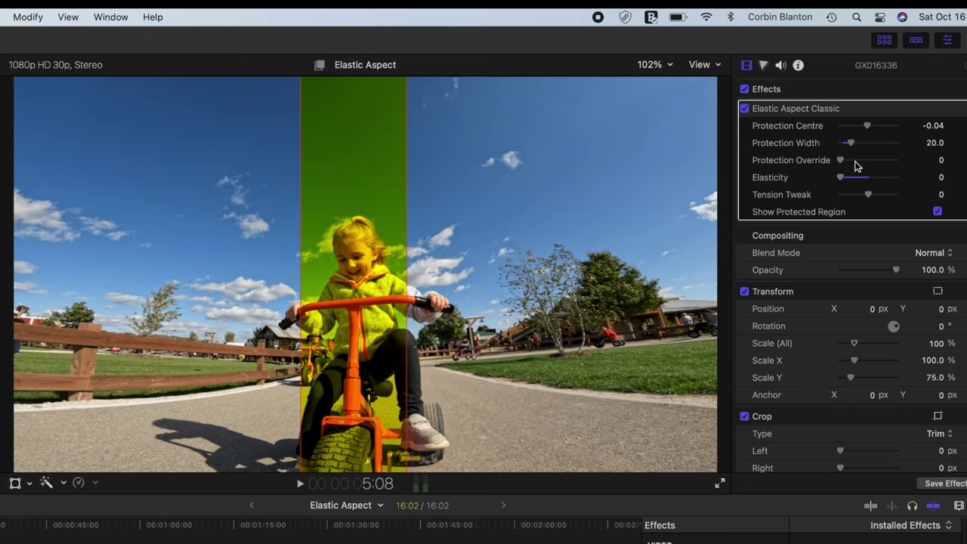
mouse_move(841, 162)
mouse_down()
mouse_move(865, 168)
mouse_move(841, 163)
mouse_up()
drag(843, 165, 676, 227)
mouse_move(868, 200)
mouse_down()
mouse_move(856, 198)
mouse_move(880, 199)
mouse_move(854, 196)
mouse_move(878, 197)
mouse_move(867, 196)
mouse_up()
drag(866, 125, 868, 126)
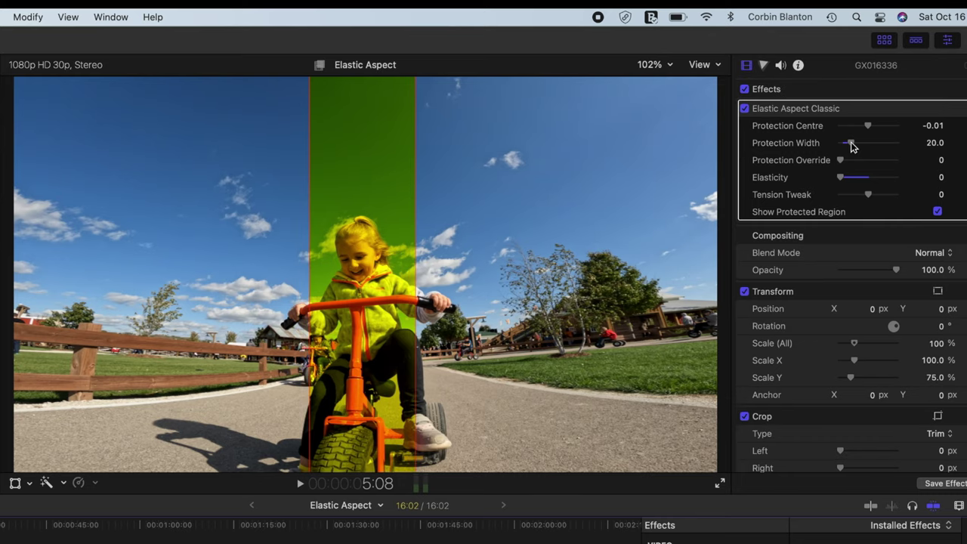
click(937, 213)
Render the selected clip, play it back, and step forward frame by frame to review it.
click(28, 17)
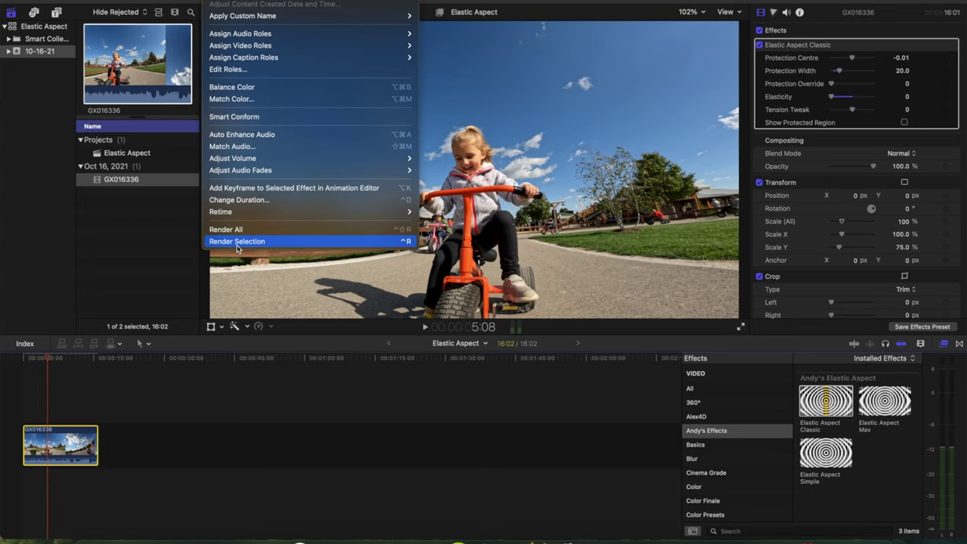
click(36, 367)
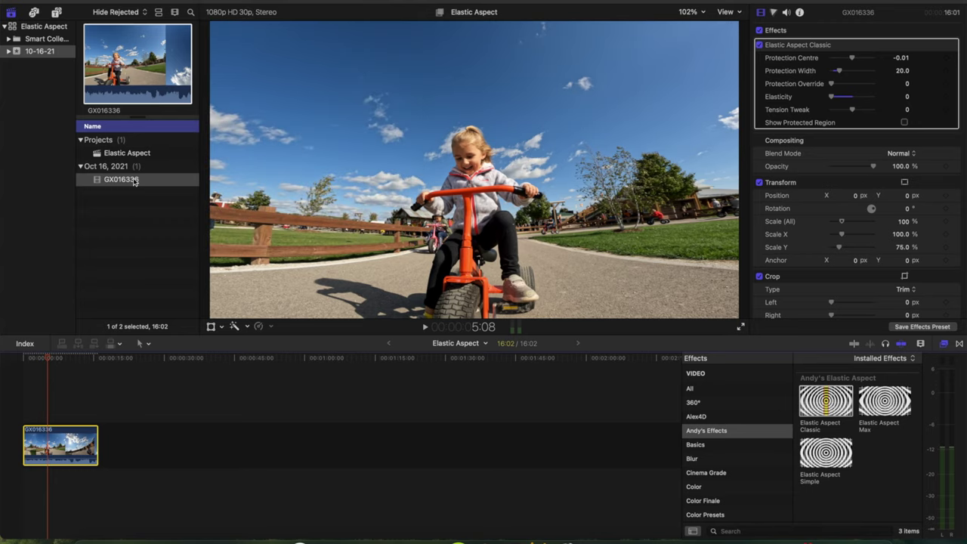
click(38, 359)
key(space)
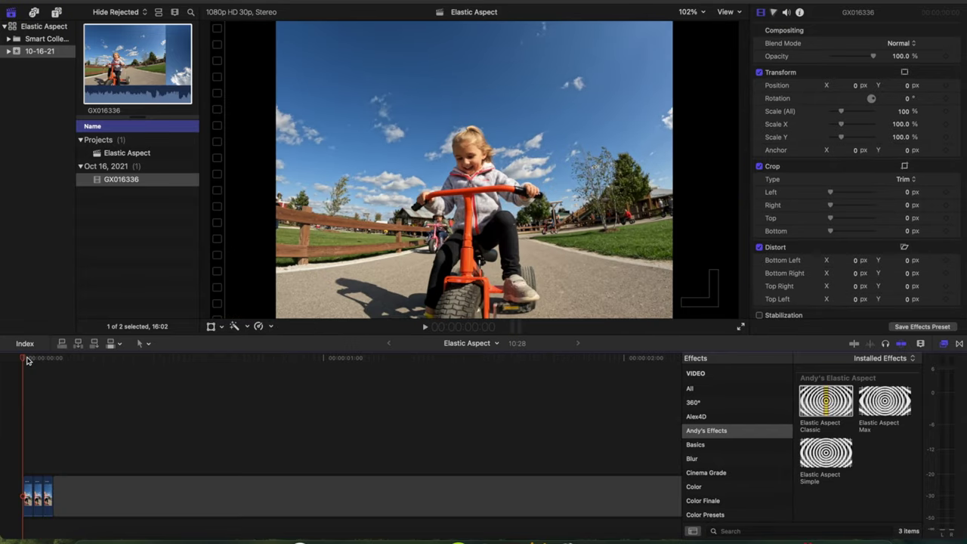
key(Right)
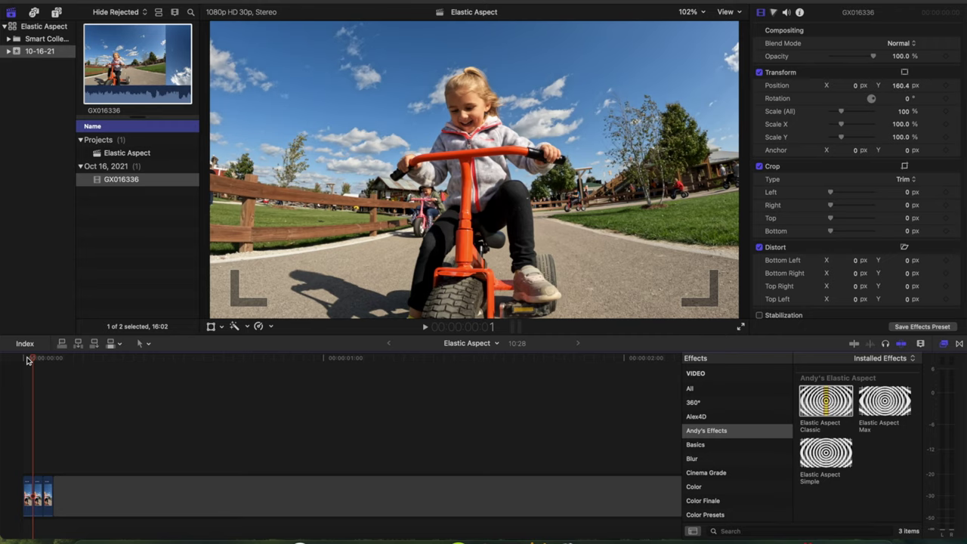
key(Right)
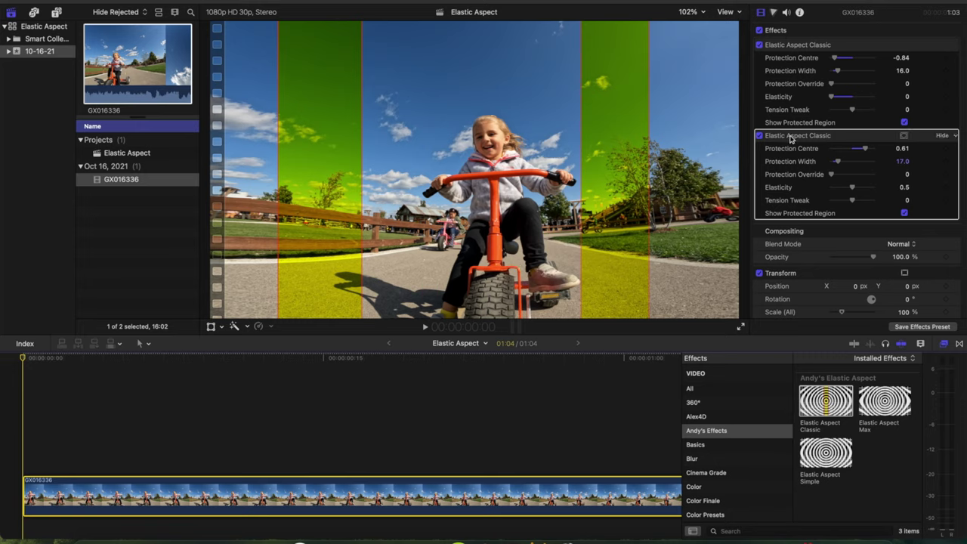
Set Protection Centre -0.73 with Elasticity 0.71 on the first Elastic Aspect Classic, and 0.55 with 0.19 on the second.
drag(864, 149, 863, 150)
drag(836, 58, 840, 58)
drag(832, 97, 838, 97)
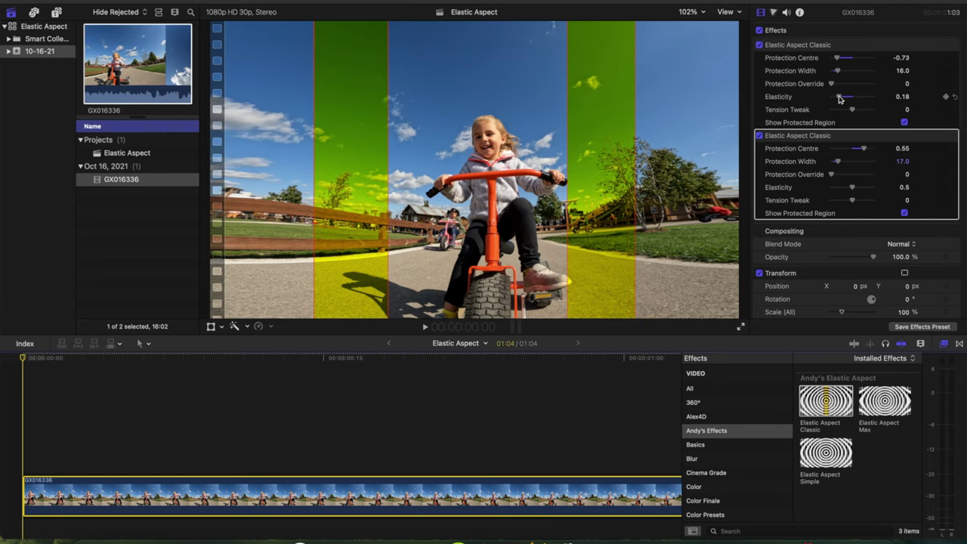
drag(838, 98, 860, 98)
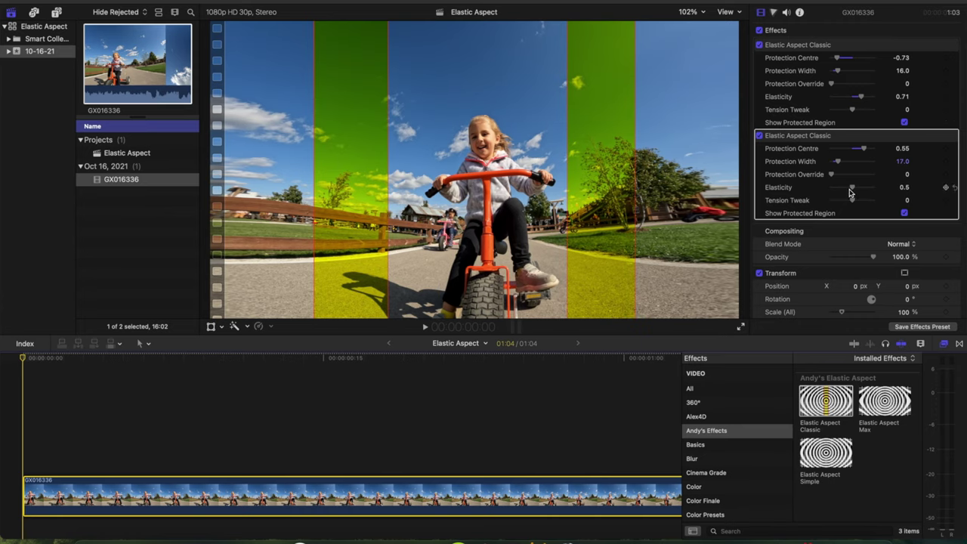
drag(853, 190, 840, 189)
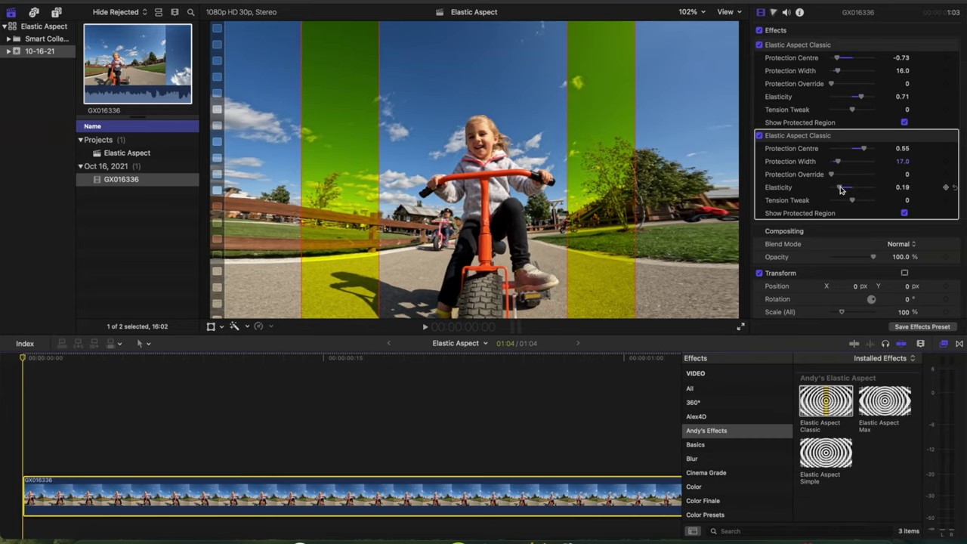